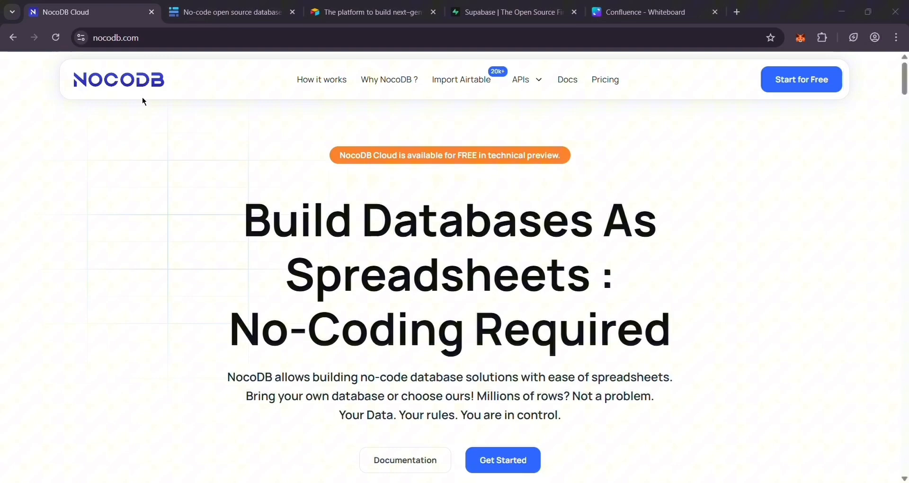
scroll(770, 361, down, 1)
scroll(801, 359, down, 5)
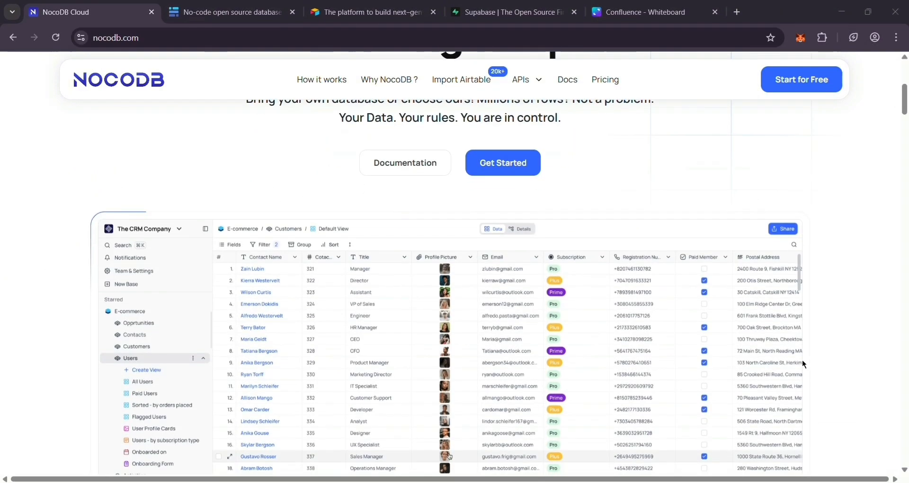
scroll(802, 360, down, 3)
scroll(840, 356, down, 5)
scroll(841, 356, down, 1)
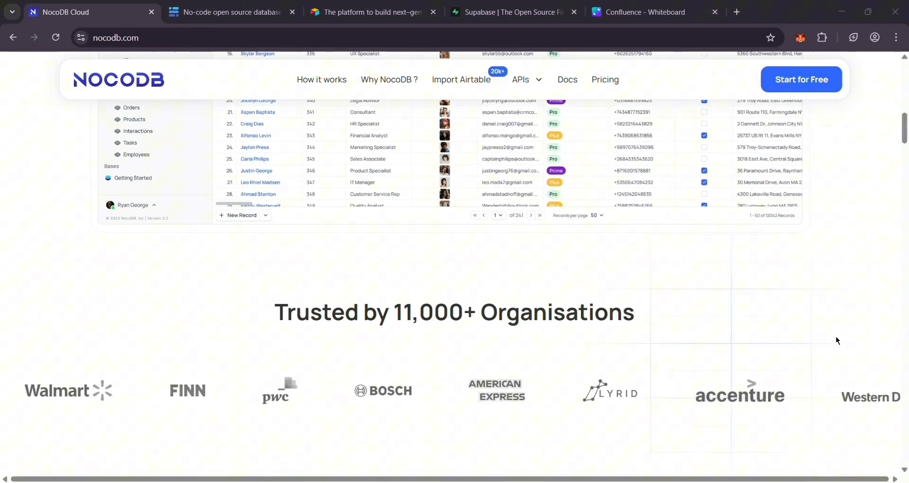
scroll(836, 336, down, 4)
scroll(836, 336, down, 1)
scroll(836, 336, down, 5)
scroll(836, 336, down, 1)
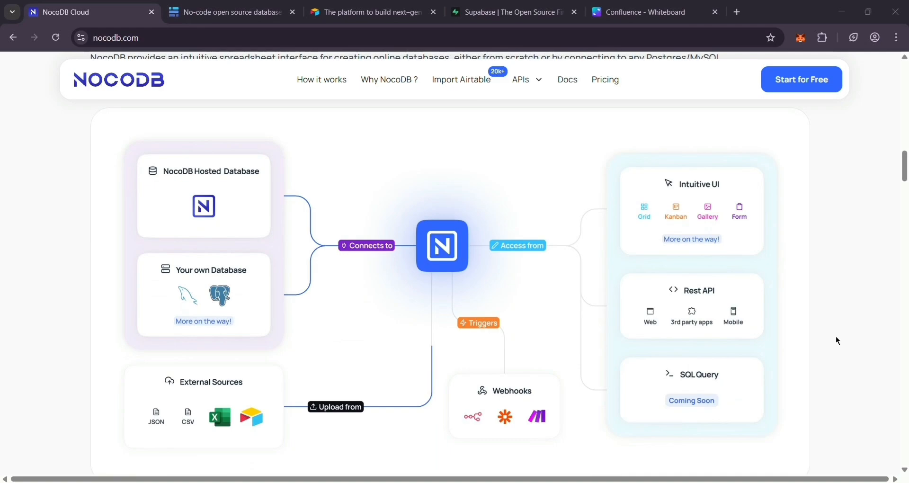
scroll(836, 336, down, 1)
scroll(836, 335, down, 4)
scroll(836, 336, down, 1)
scroll(836, 341, down, 3)
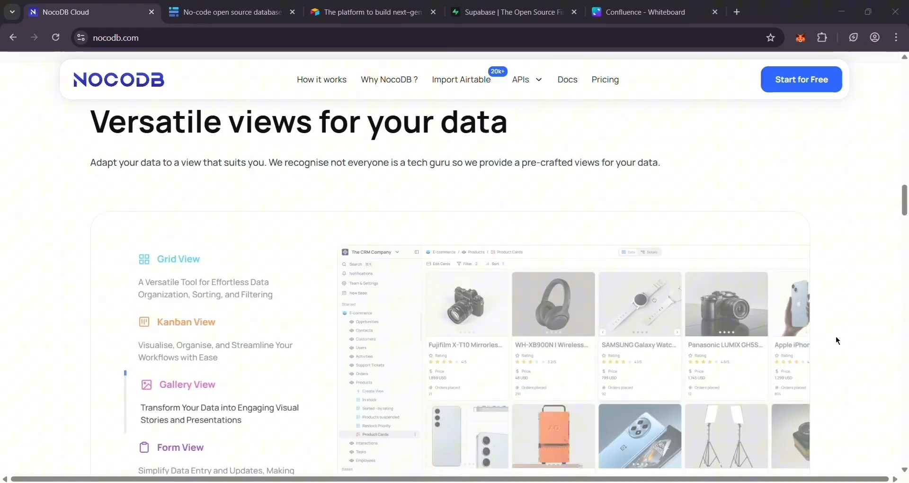
scroll(836, 341, down, 1)
scroll(836, 340, down, 4)
scroll(836, 340, down, 2)
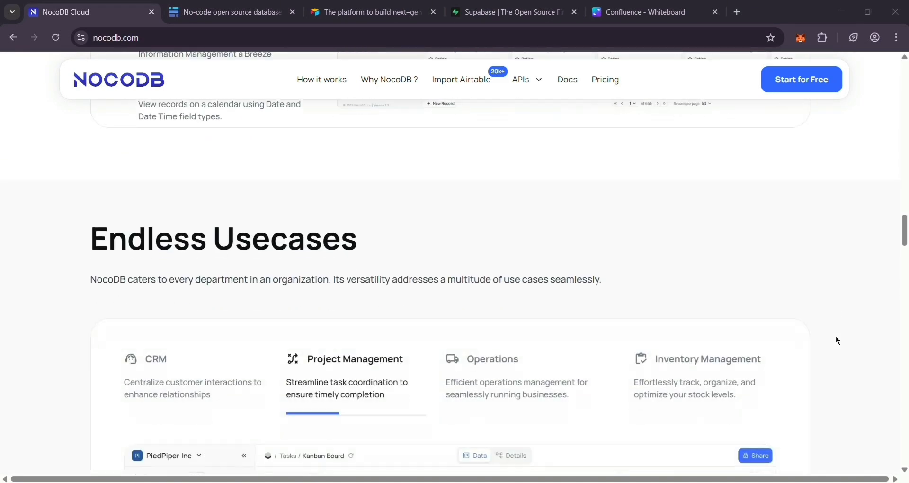
scroll(835, 340, down, 1)
scroll(836, 341, down, 5)
- Switch from NocoDB to the Baserow homepage and return to its top after browsing
key(Home)
click(220, 12)
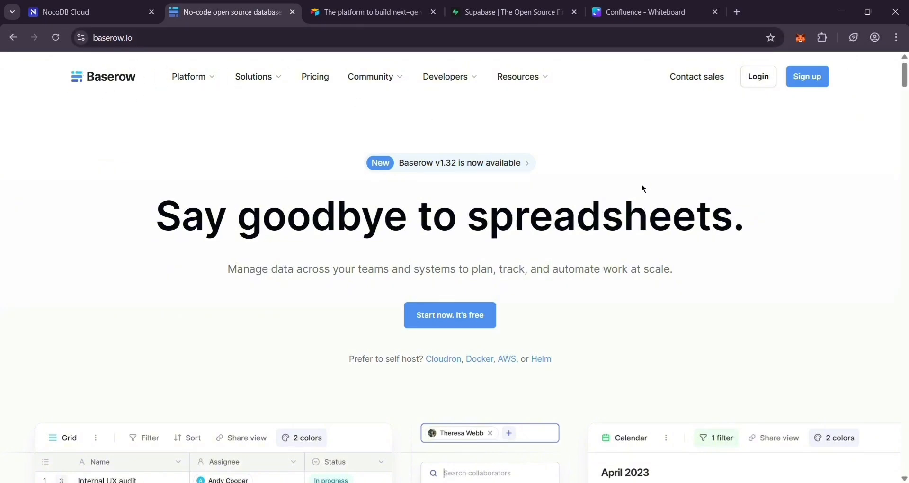
scroll(898, 290, down, 5)
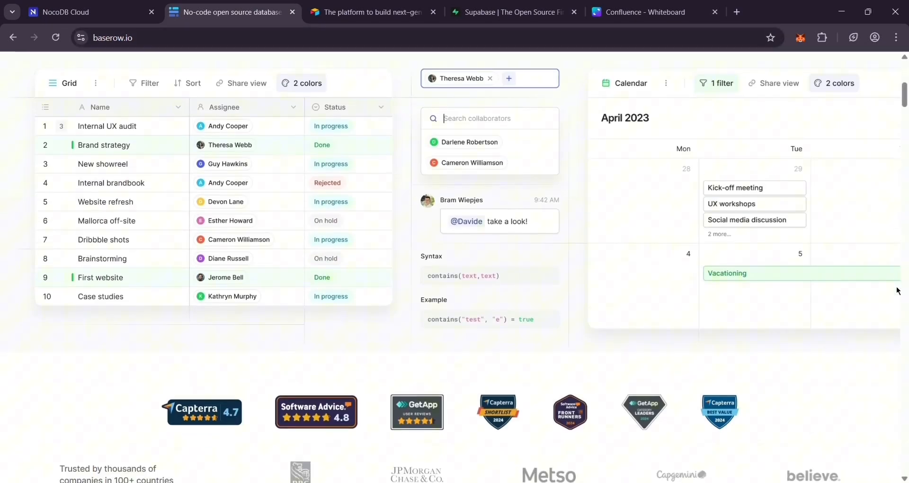
scroll(898, 291, down, 4)
scroll(898, 290, down, 1)
scroll(898, 291, down, 3)
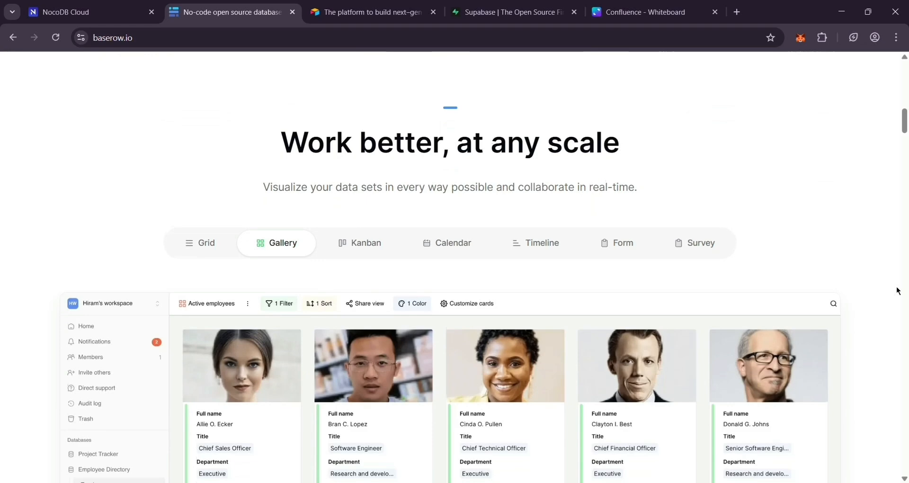
scroll(899, 290, down, 6)
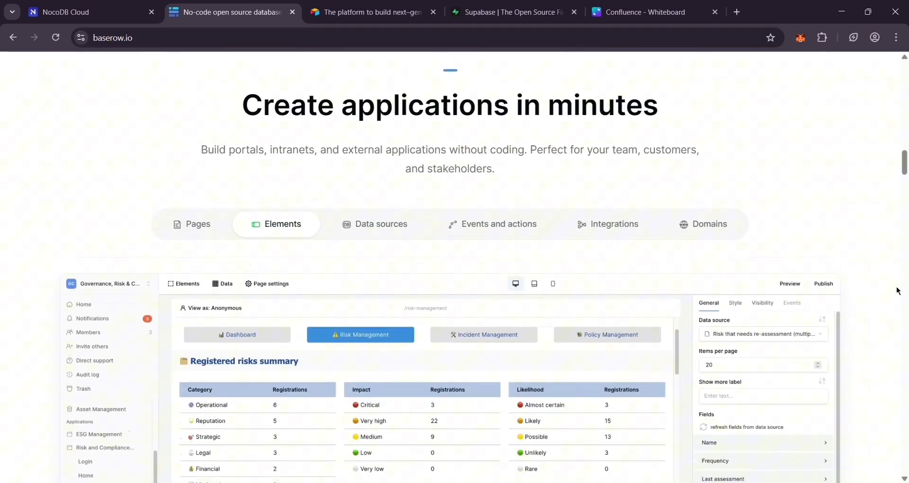
scroll(898, 291, down, 2)
scroll(898, 291, down, 5)
scroll(898, 291, down, 2)
key(Home)
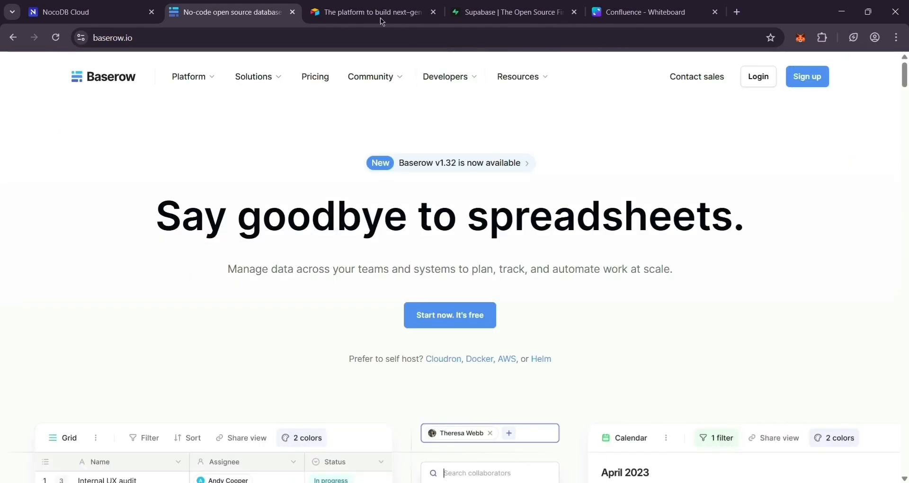
- Switch to the Airtable homepage tab
click(312, 11)
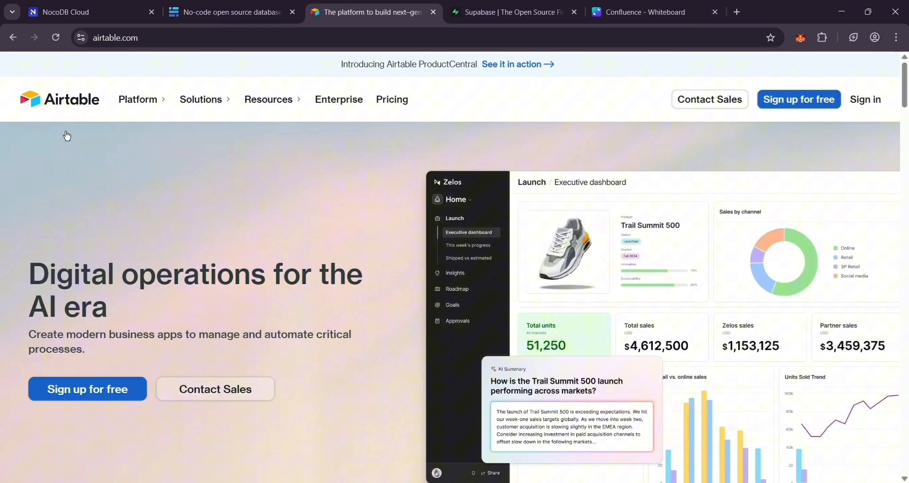
scroll(863, 353, down, 1)
scroll(862, 353, down, 6)
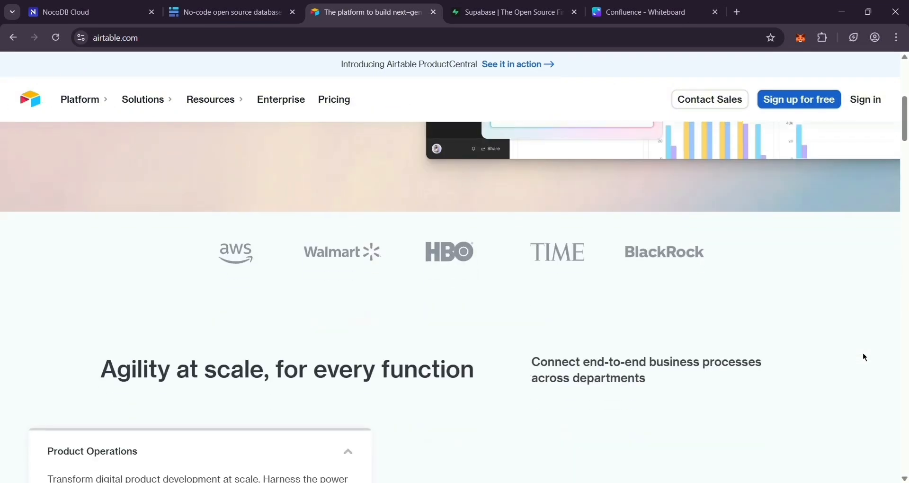
scroll(864, 353, down, 2)
scroll(863, 353, down, 2)
scroll(863, 353, down, 2)
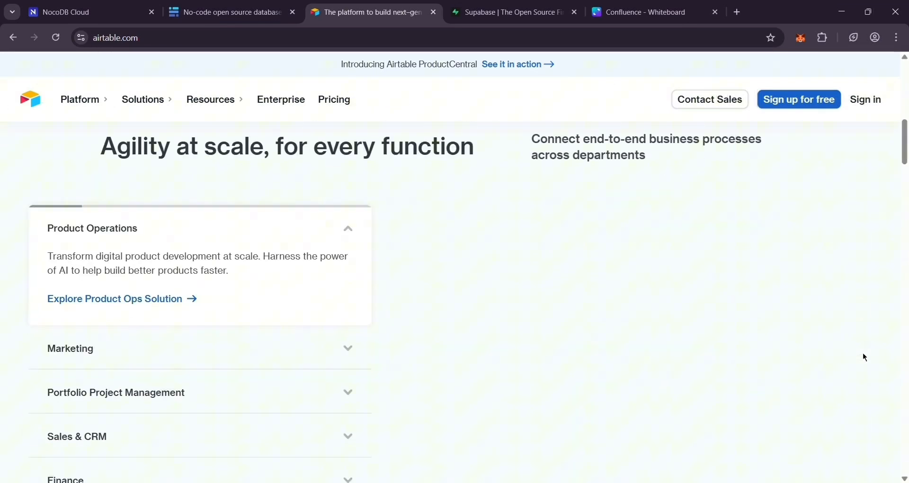
scroll(863, 353, down, 3)
scroll(863, 353, down, 2)
scroll(863, 353, down, 5)
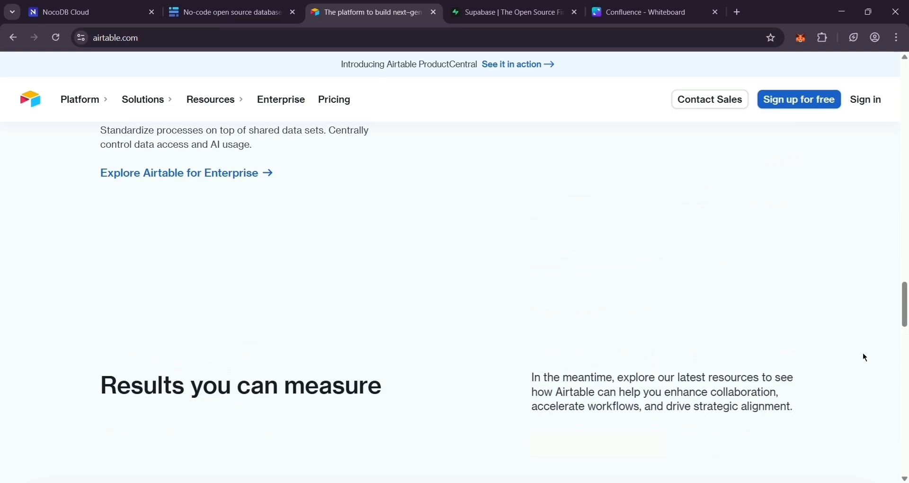
scroll(863, 354, down, 5)
scroll(863, 353, down, 3)
scroll(863, 353, down, 3)
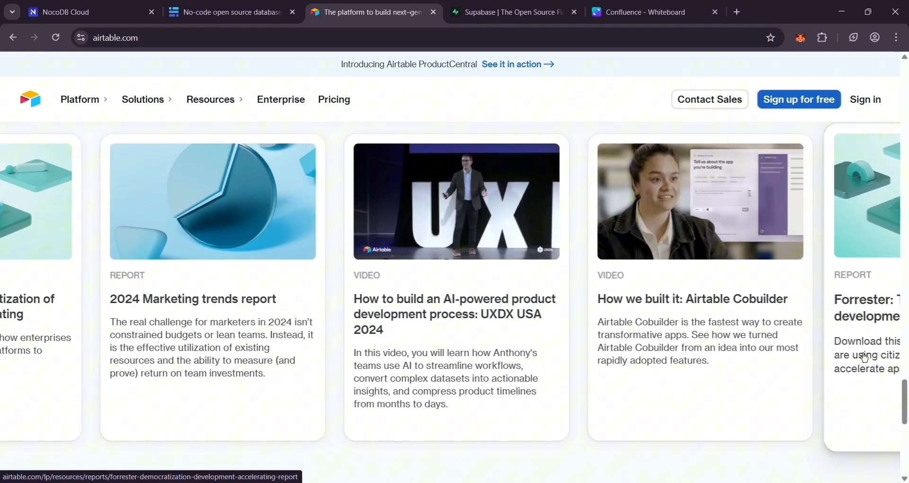
scroll(863, 353, down, 5)
scroll(863, 353, up, 5)
scroll(864, 353, up, 15)
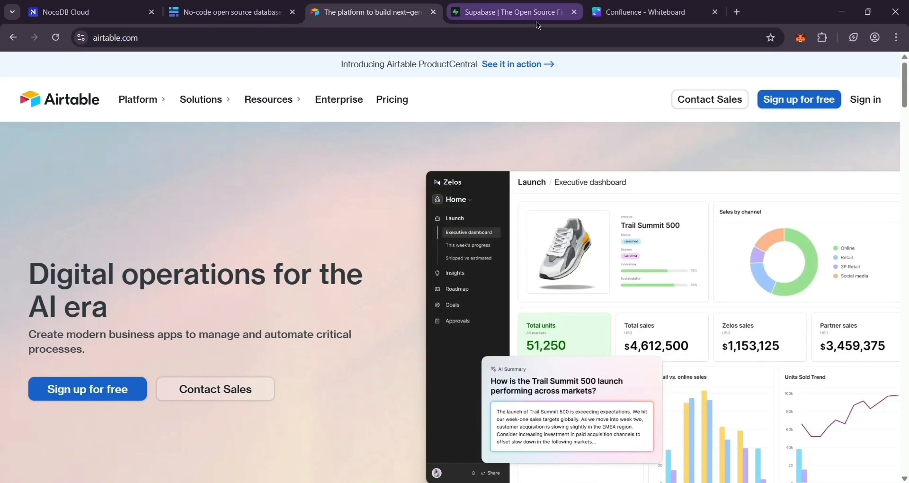
- Switch to the Supabase homepage tab
click(512, 12)
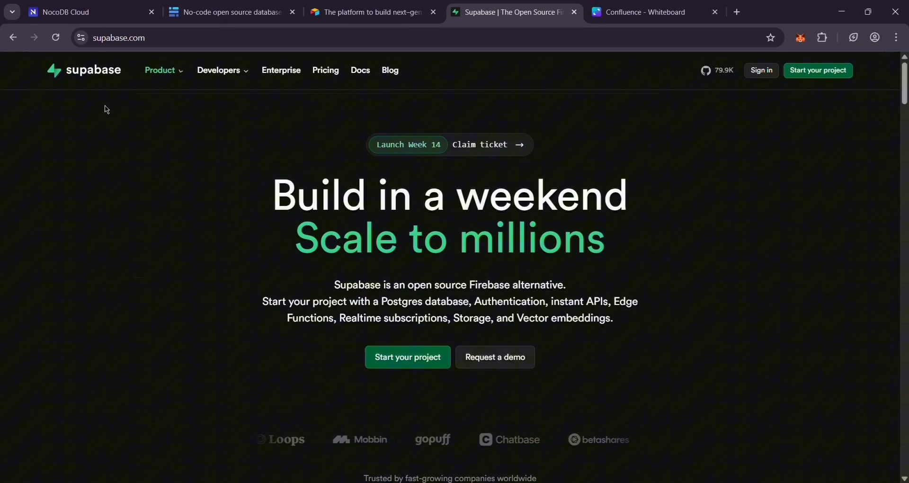
scroll(846, 334, down, 1)
scroll(846, 334, down, 10)
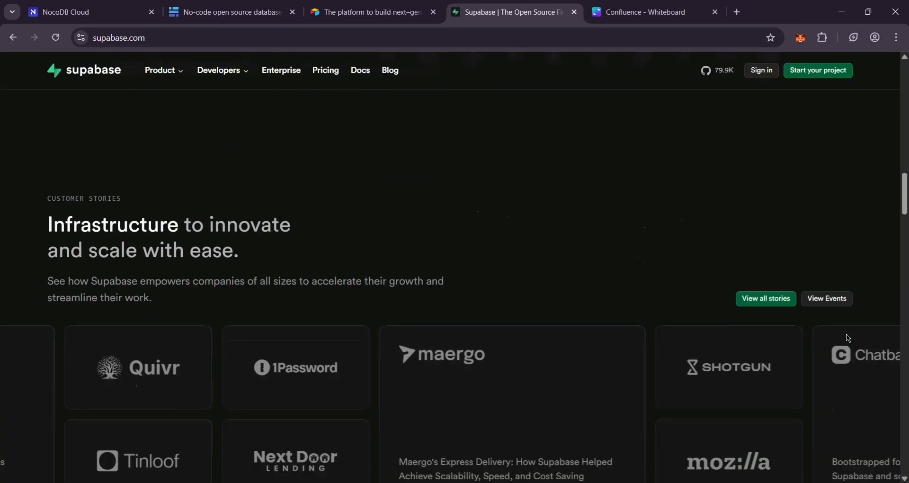
scroll(846, 333, down, 5)
scroll(846, 334, down, 3)
scroll(846, 334, down, 4)
scroll(846, 333, down, 10)
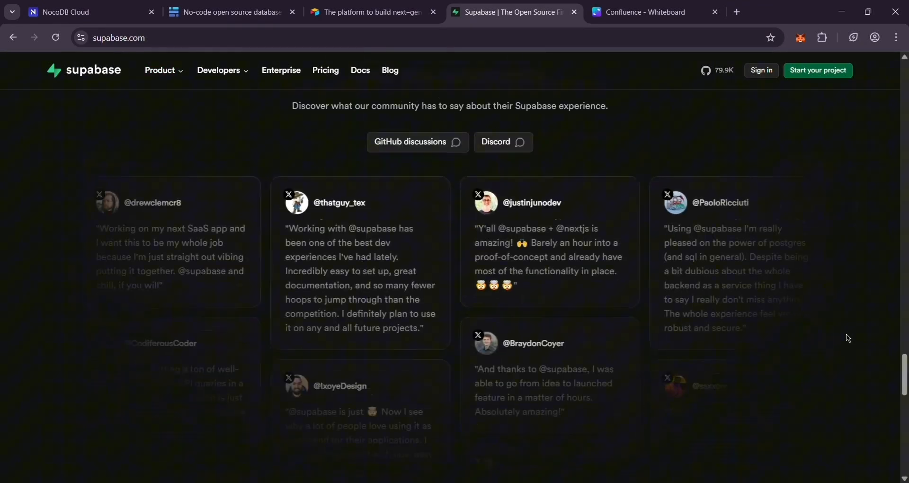
scroll(846, 334, down, 4)
scroll(846, 334, down, 3)
scroll(846, 335, down, 3)
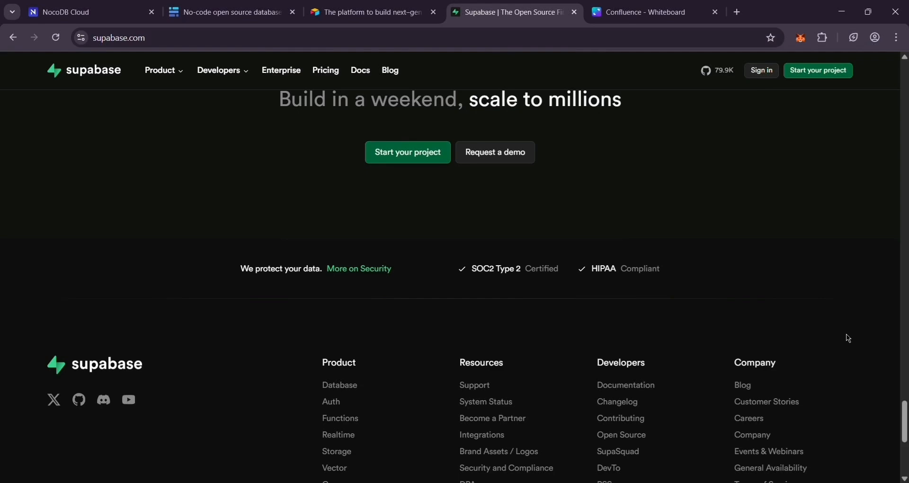
scroll(847, 334, up, 2)
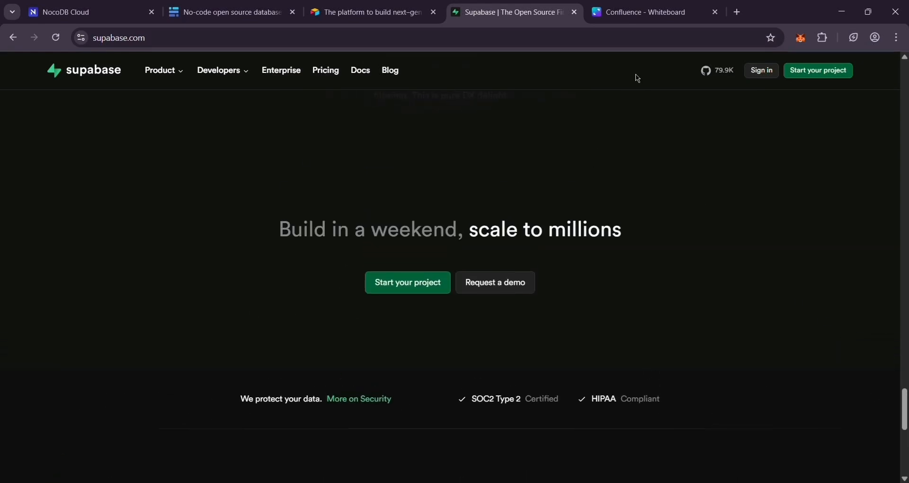
- Switch to the Canva whiteboard comparing NocoDB, Baserow, Airtable and Supabase
click(639, 11)
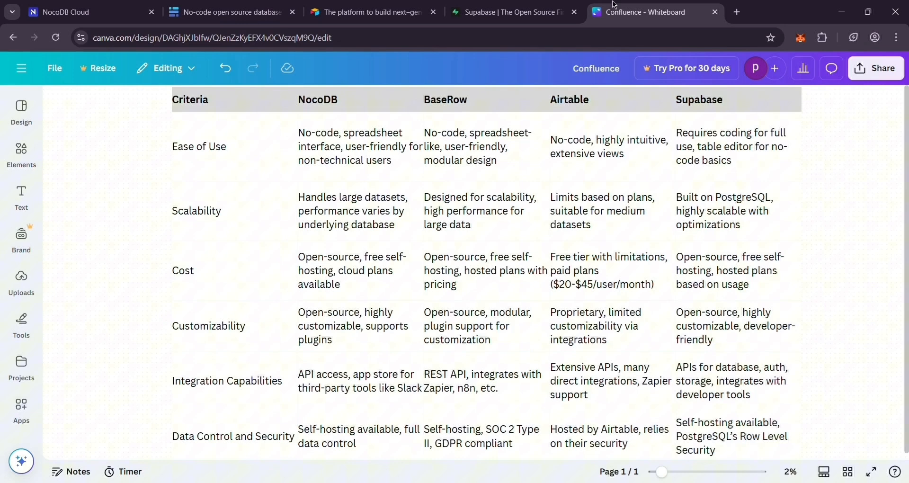